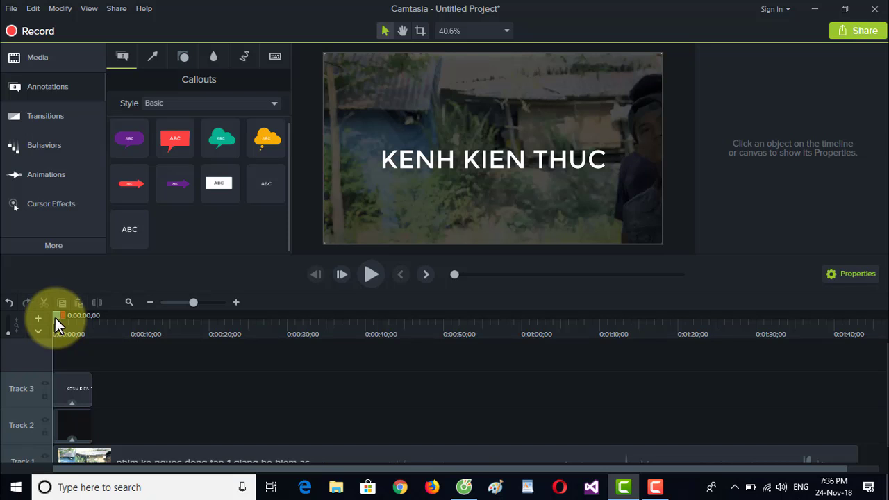
Hide Track 2 and play the opening seconds to examine the title without the dark overlay
drag(55, 318, 73, 320)
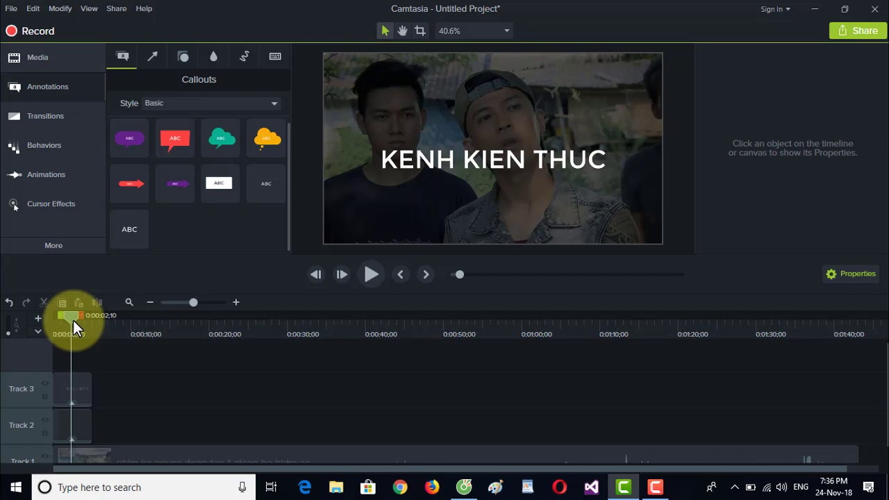
drag(73, 320, 40, 327)
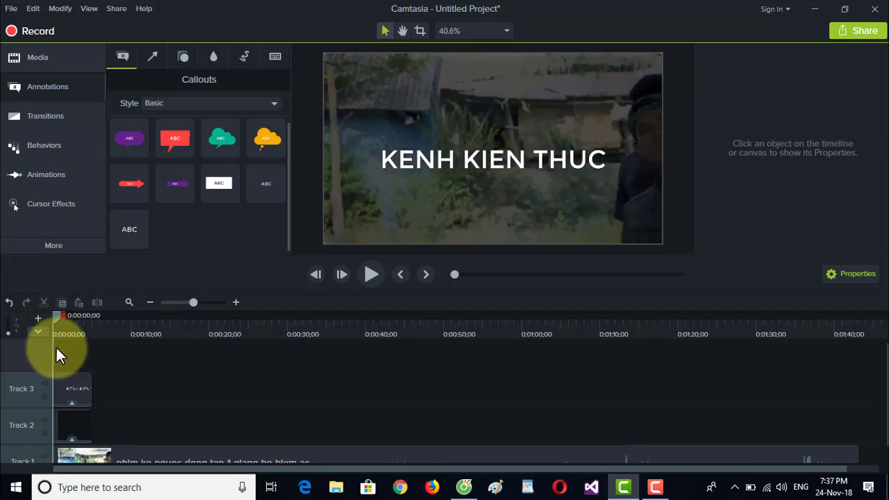
drag(60, 426, 92, 440)
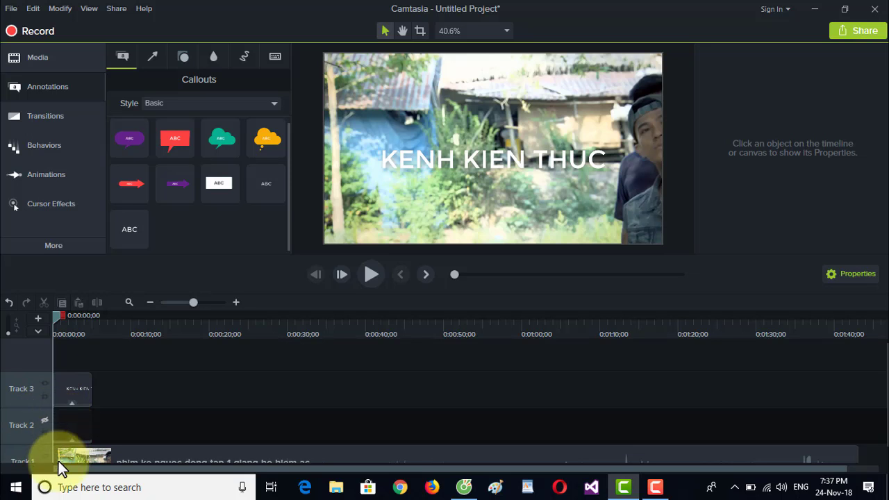
scroll(59, 461, down, 1)
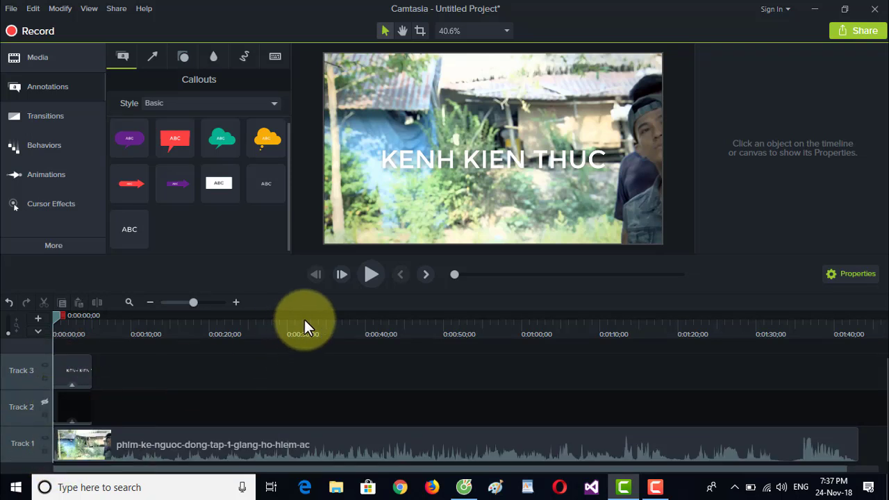
click(372, 274)
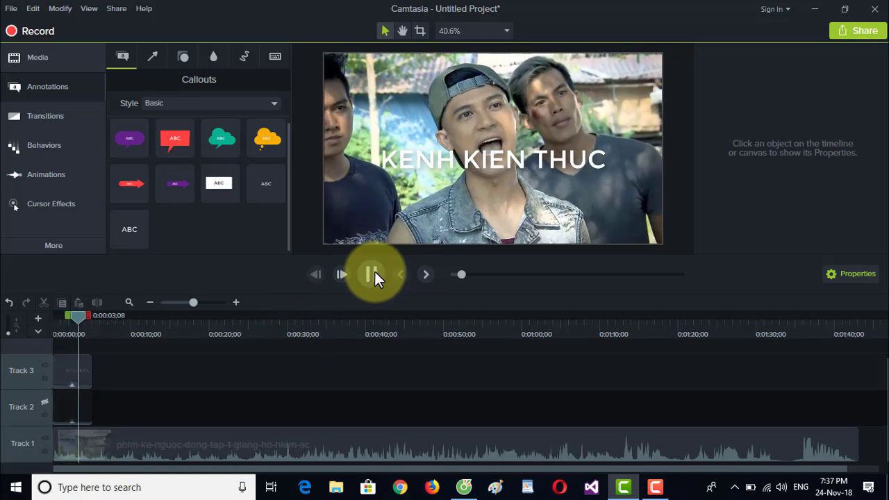
click(374, 271)
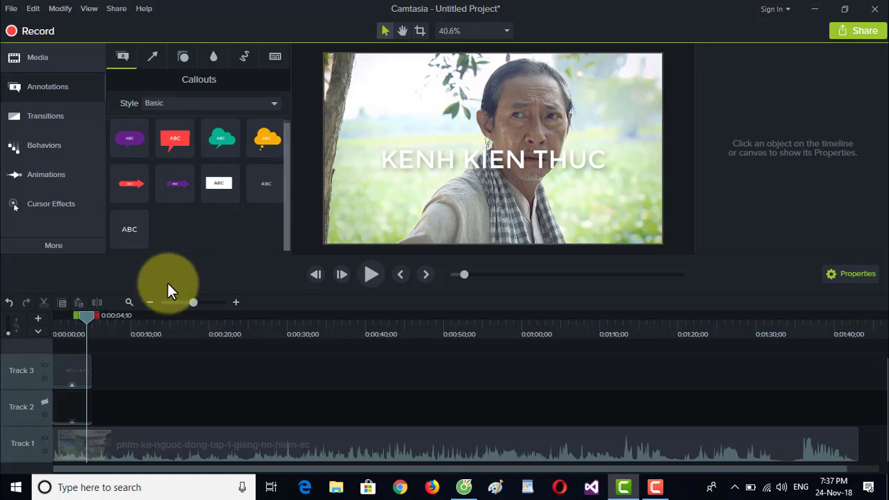
click(82, 317)
click(64, 319)
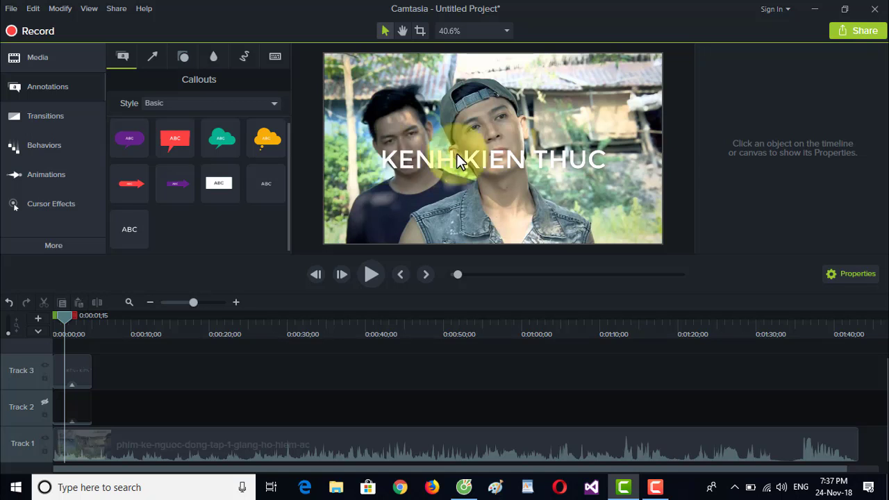
Show Track 2 again and play the opening from the start to examine the title over the dark overlay
click(44, 402)
drag(57, 320, 44, 323)
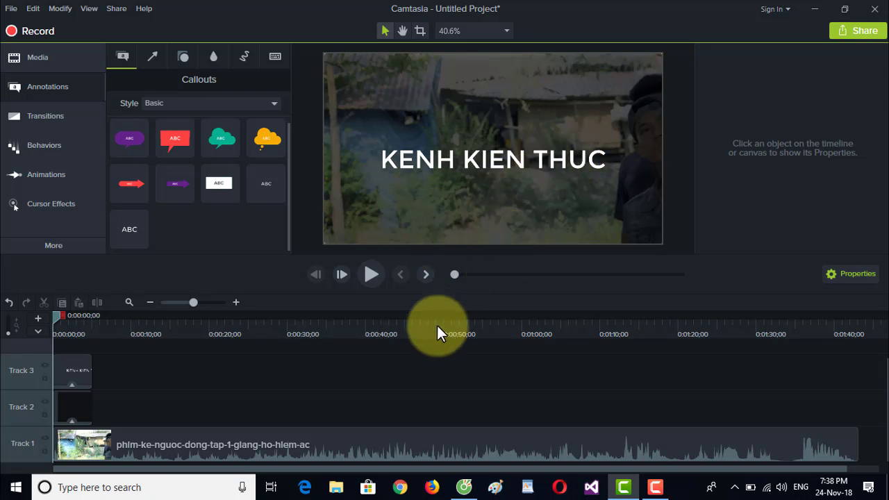
click(369, 274)
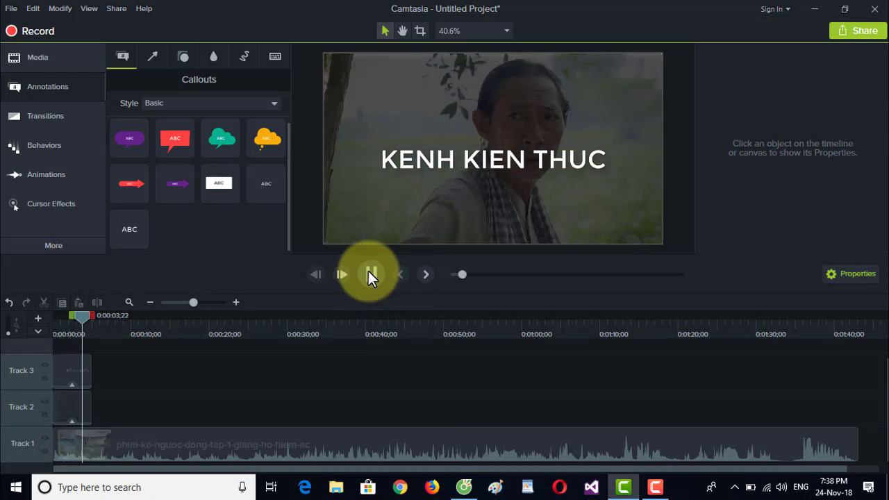
click(370, 274)
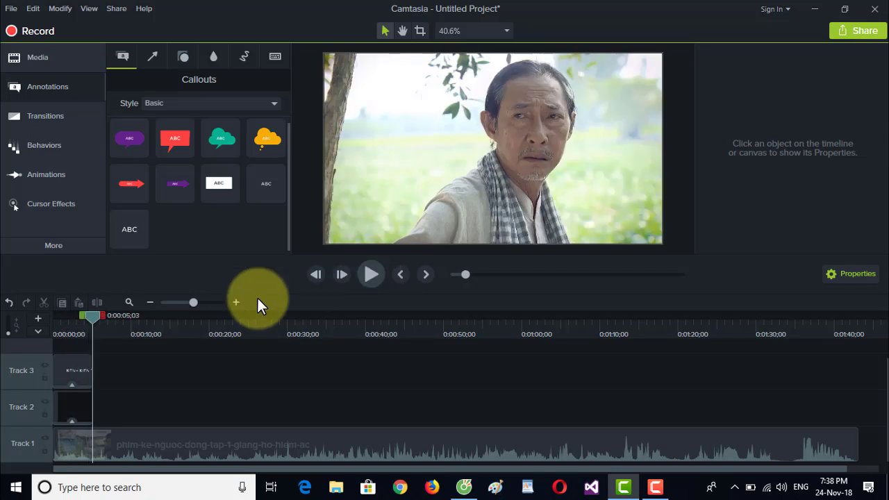
click(84, 329)
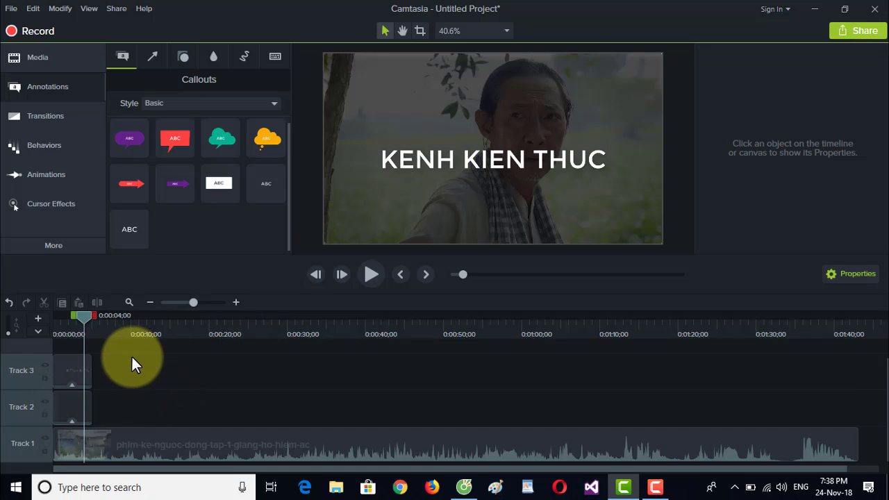
drag(124, 361, 80, 452)
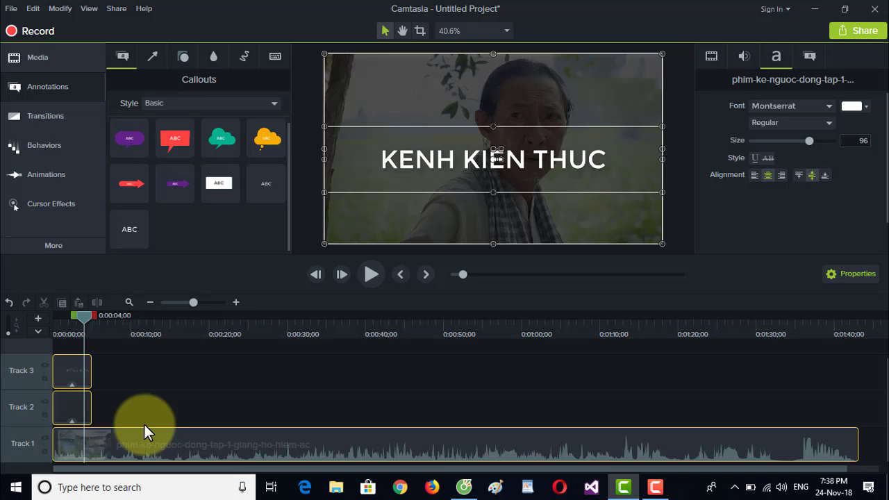
click(143, 423)
click(72, 325)
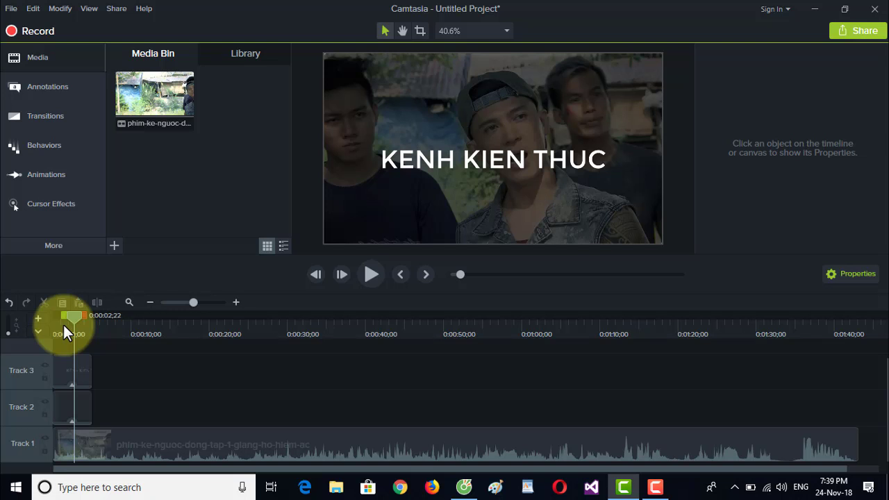
Start a new project without saving the changes to the current one
click(12, 10)
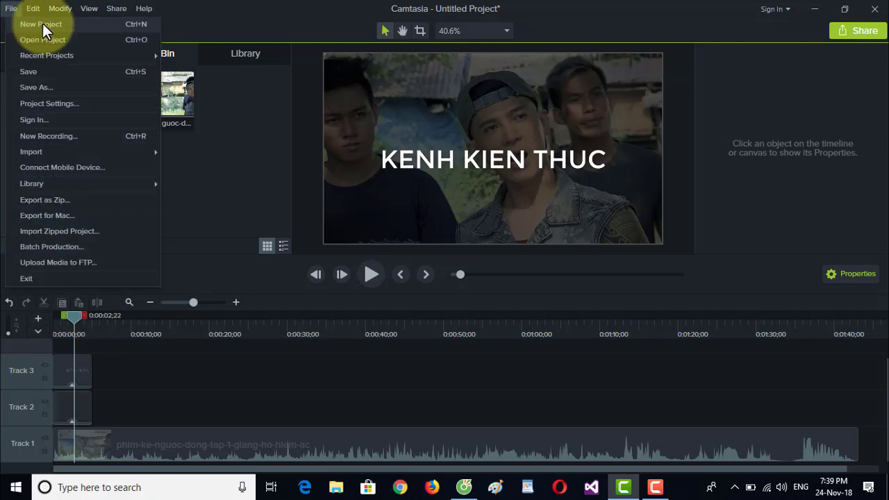
click(43, 23)
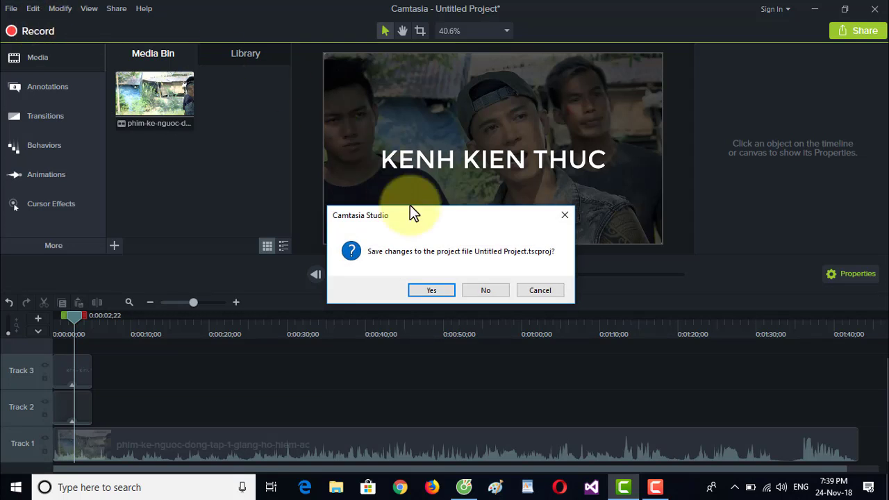
click(486, 290)
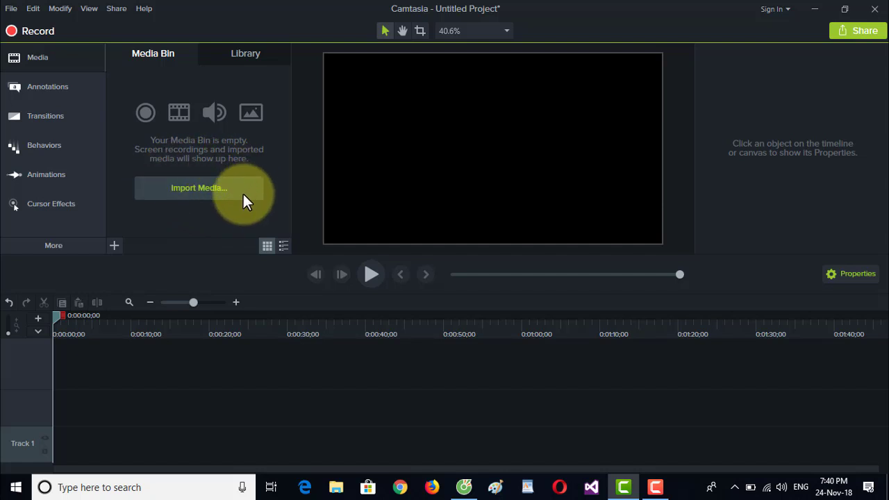
Import quynh-bup-be-my-soi-hanh-phuc-vi-duoc-de-cu-ngoi-sao-cua-nam.mp4 from its Desktop folder and place it at the start of Track 1
click(198, 187)
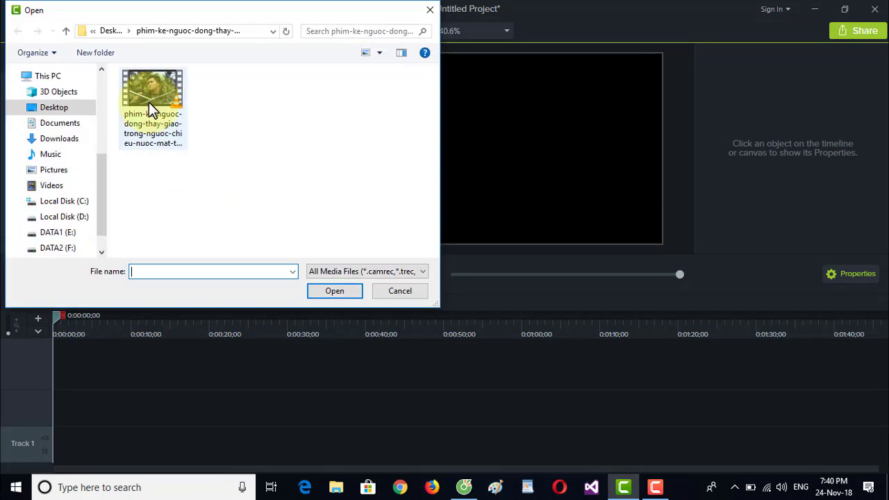
click(105, 30)
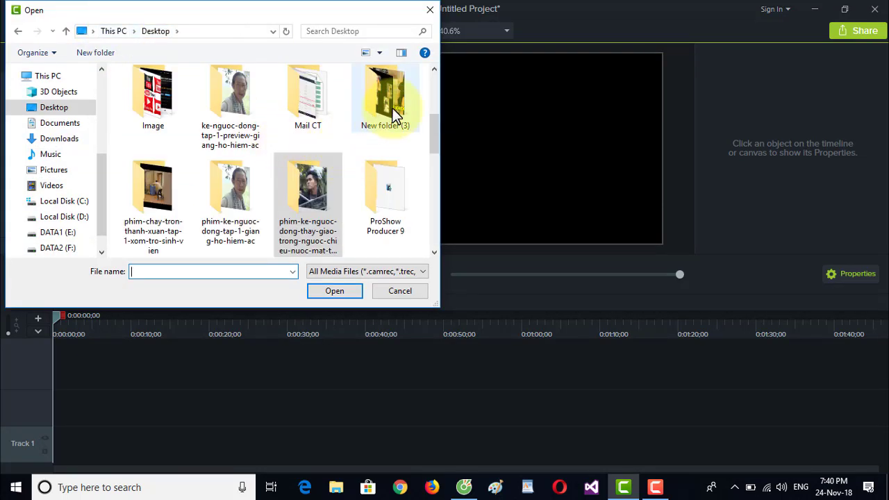
drag(431, 121, 428, 140)
click(150, 214)
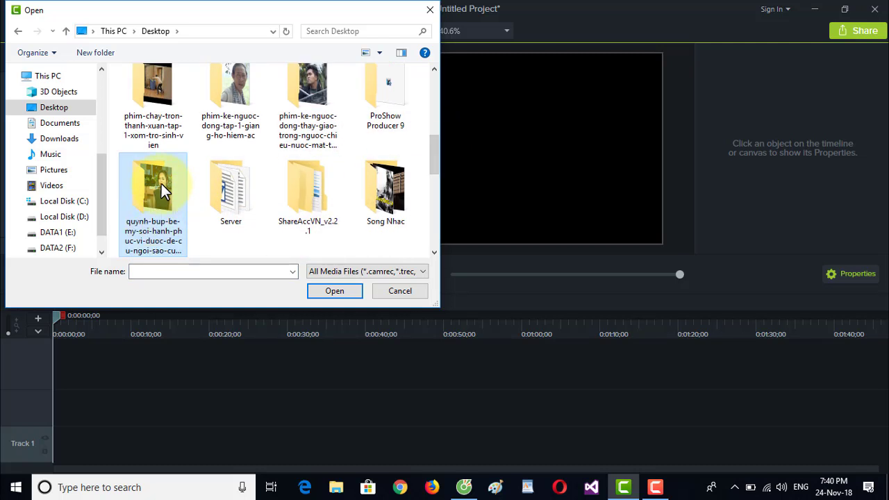
double_click(161, 183)
double_click(150, 111)
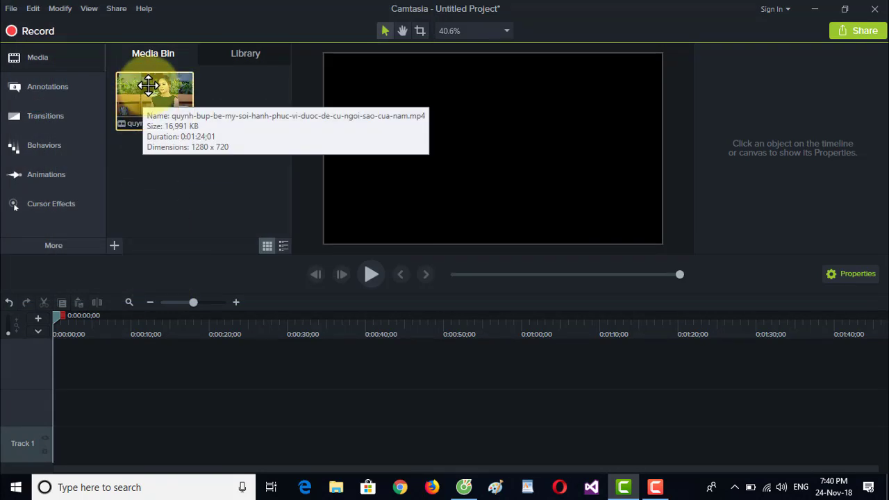
drag(146, 85, 43, 471)
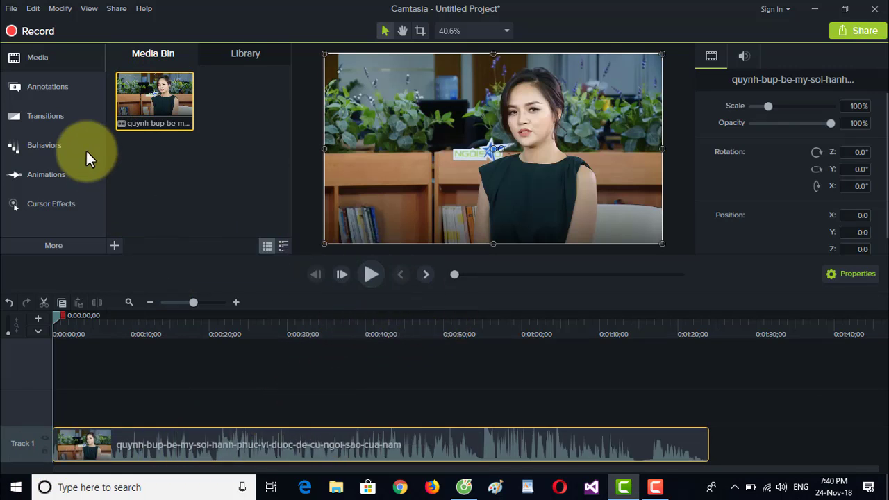
Add the Basic-style plain white text callout on Track 2 at the start of the timeline
click(35, 88)
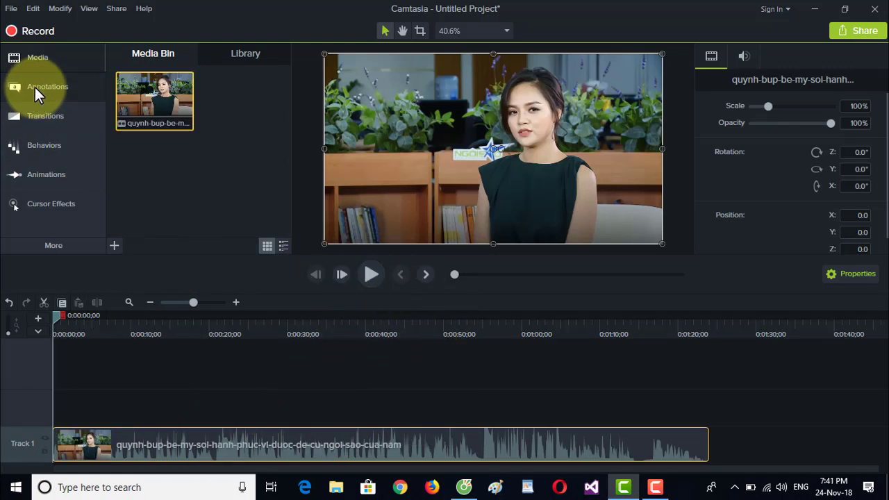
click(35, 87)
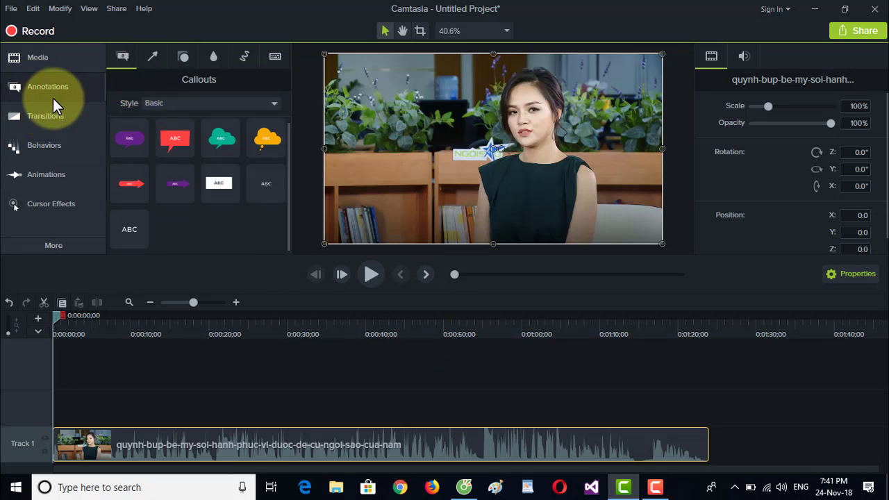
click(129, 138)
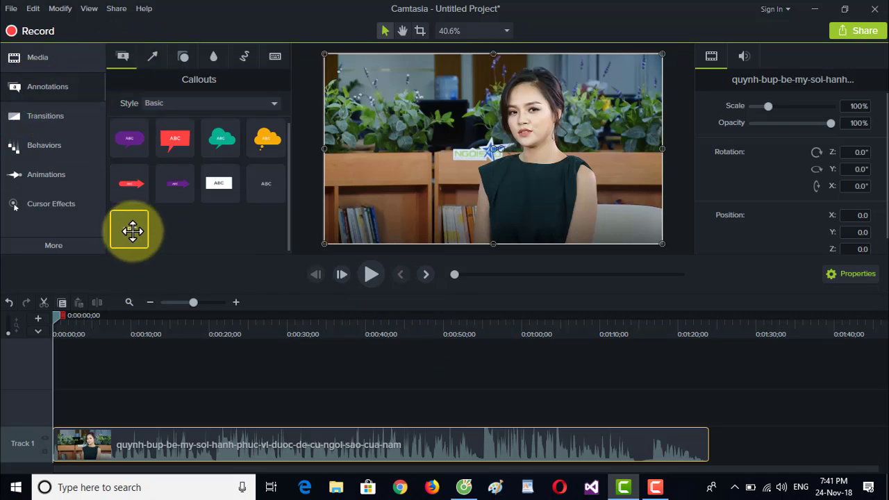
drag(133, 233, 34, 420)
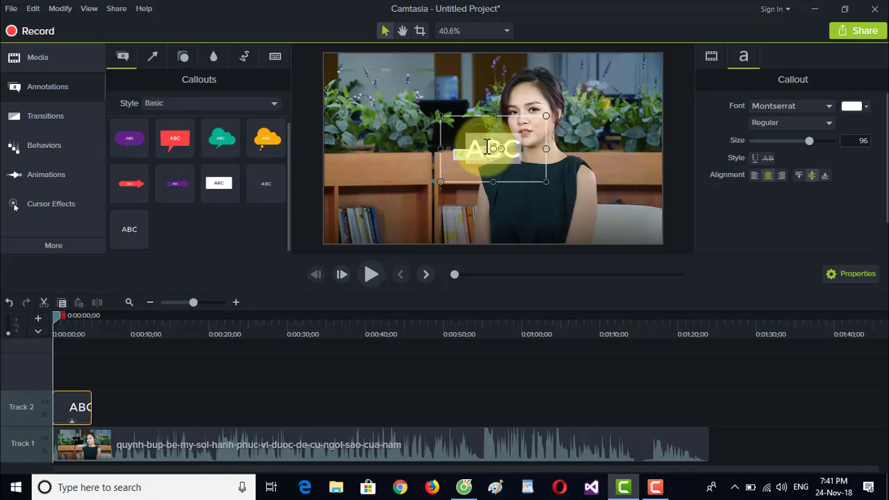
Set the callout text to KENH KIEN THUC and widen its box to the full width of the video frame
key(ctrl+v)
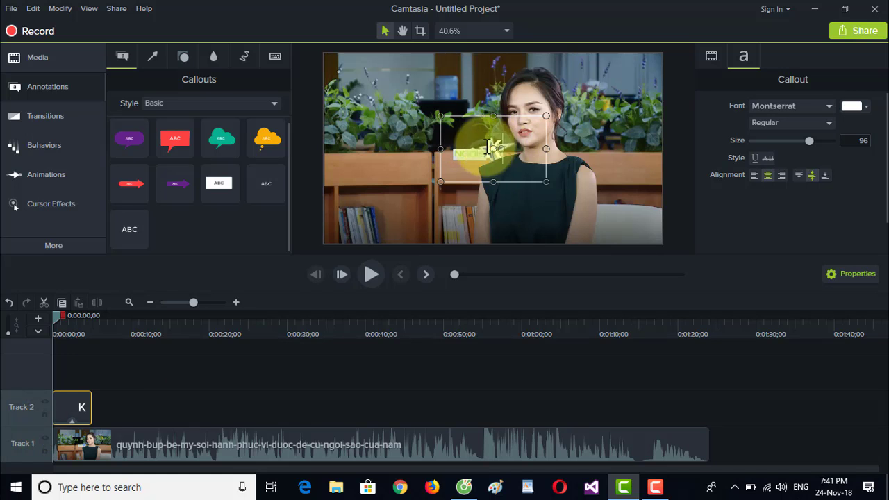
text(KENH KIEN TH)
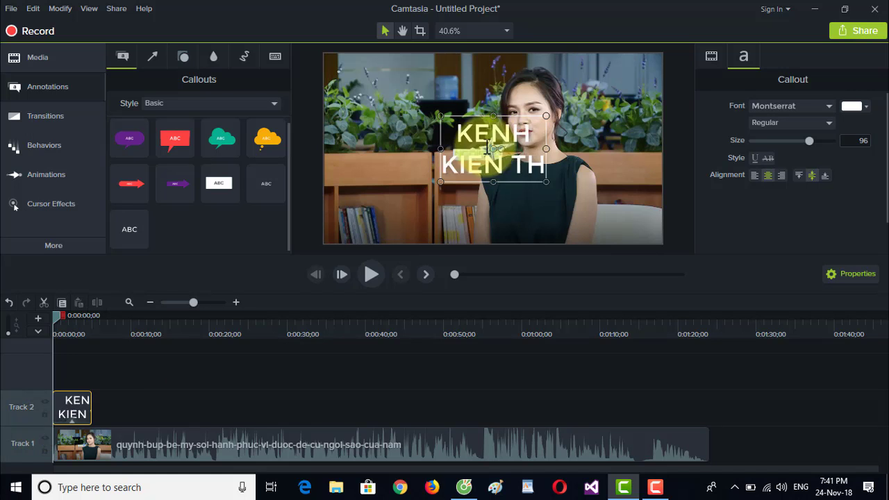
text(UC)
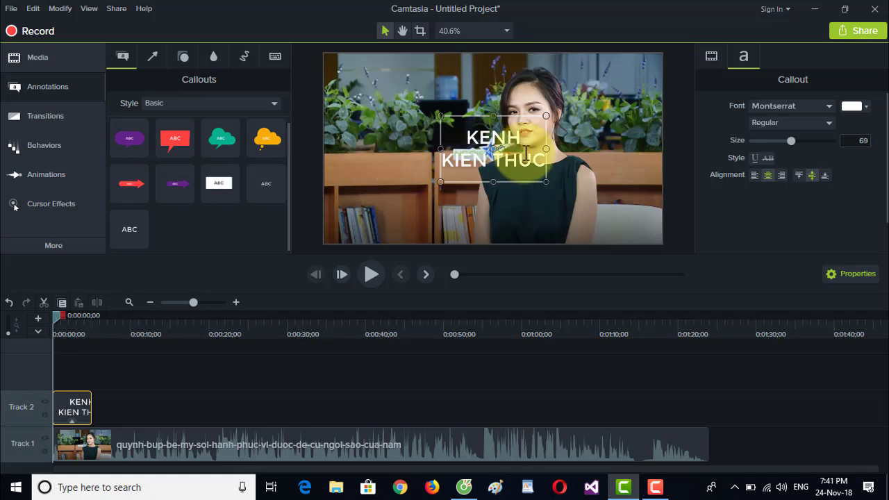
drag(548, 148, 662, 148)
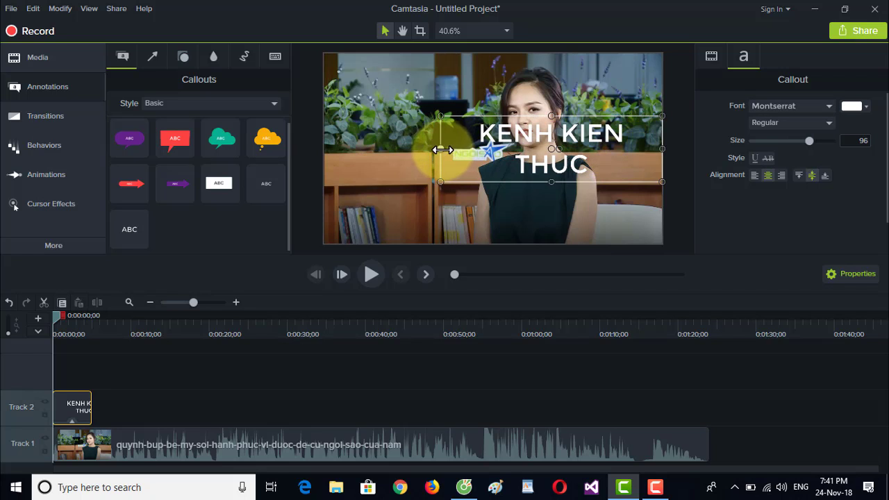
drag(440, 148, 324, 149)
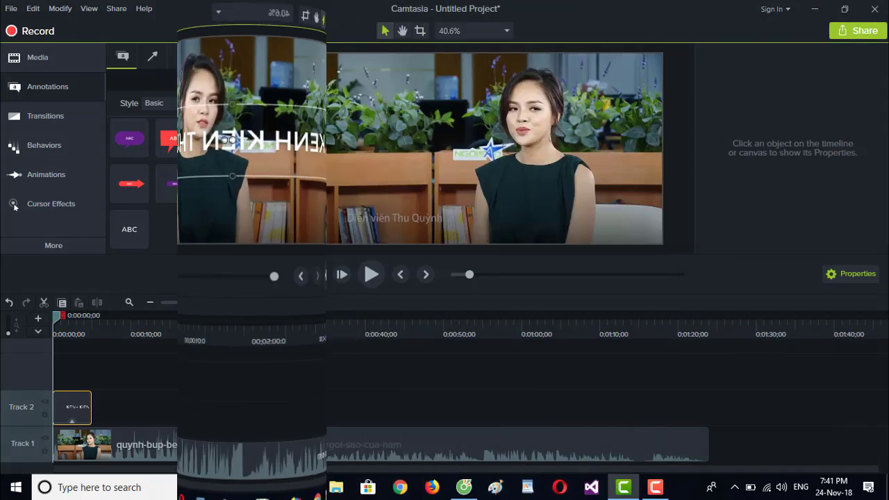
Play the opening seconds from the start to examine how the title reads over the video
click(52, 327)
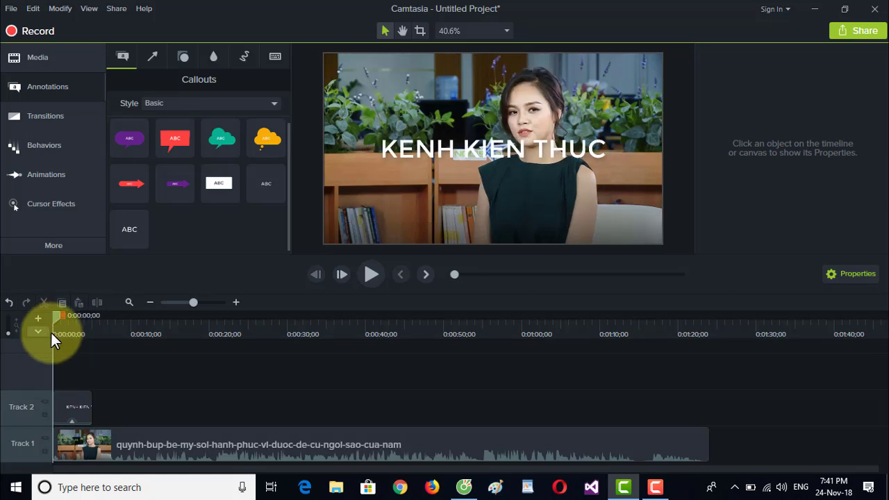
click(372, 274)
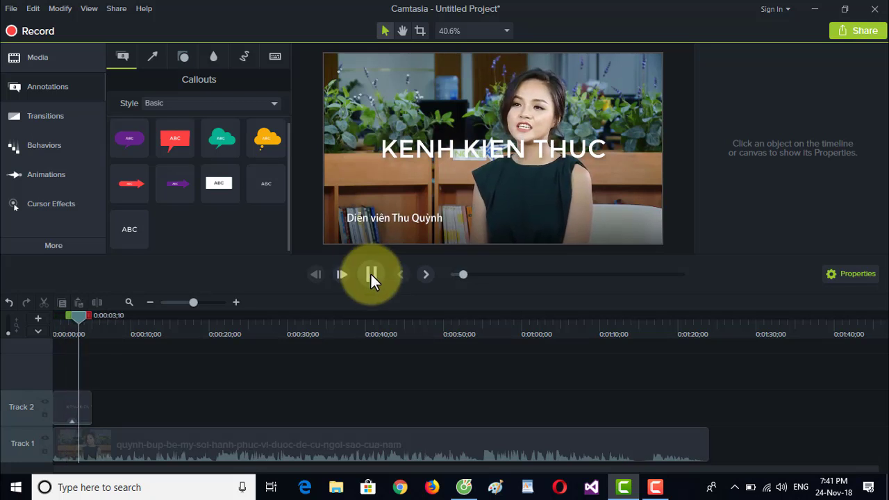
click(368, 274)
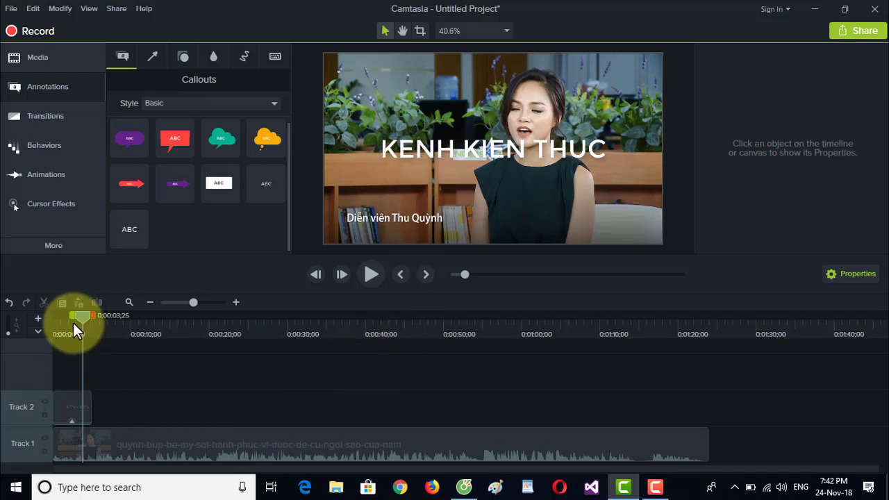
Return the playhead to the start and move the title clip from Track 2 up to Track 3
drag(79, 316, 32, 330)
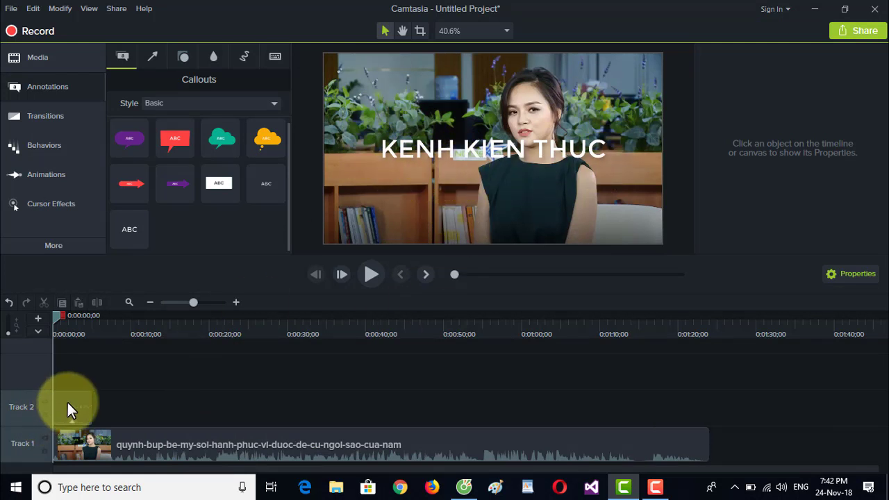
drag(68, 402, 49, 375)
click(138, 382)
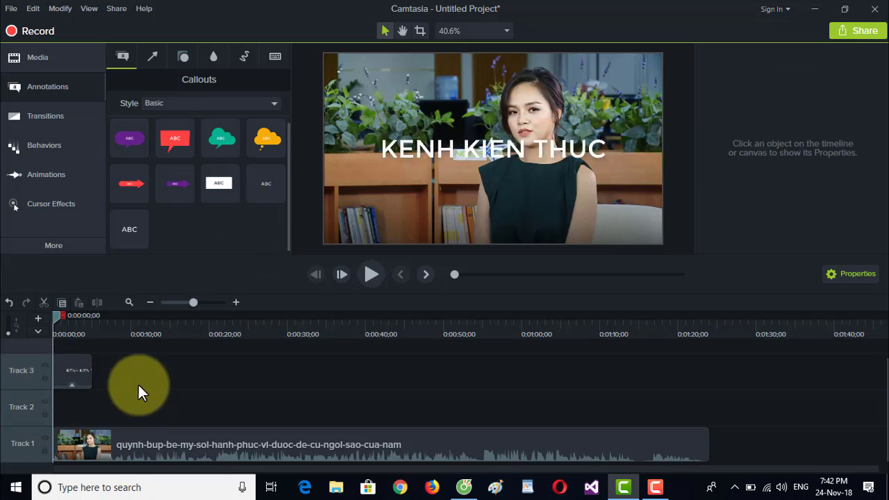
Add the Basic-style solid black rectangle shape on Track 2 at the start of the timeline, beneath the title clip
click(184, 58)
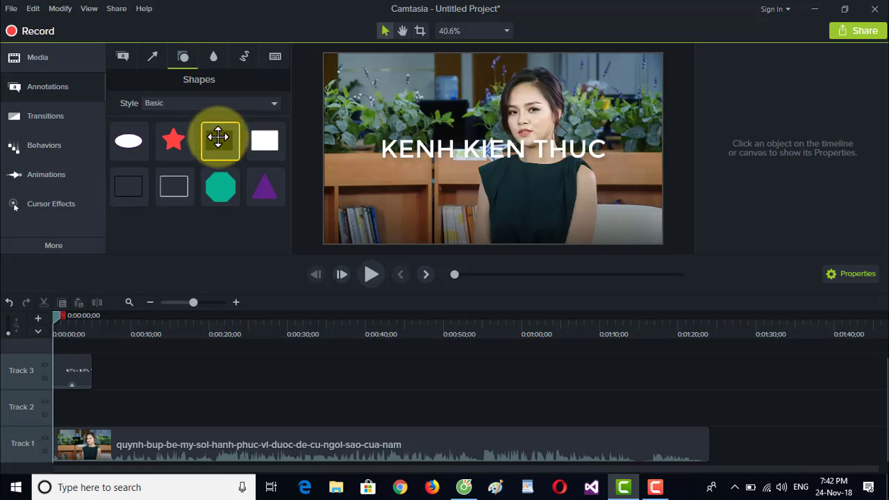
drag(219, 135, 50, 427)
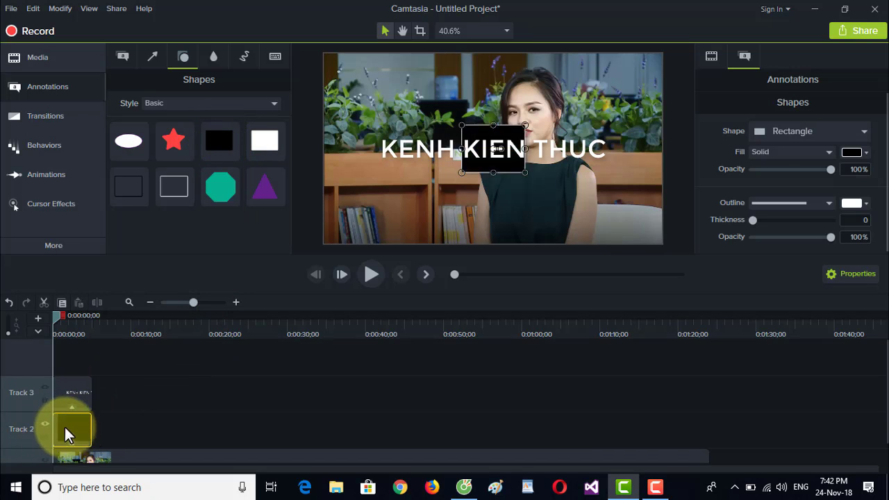
scroll(143, 371, down, 1)
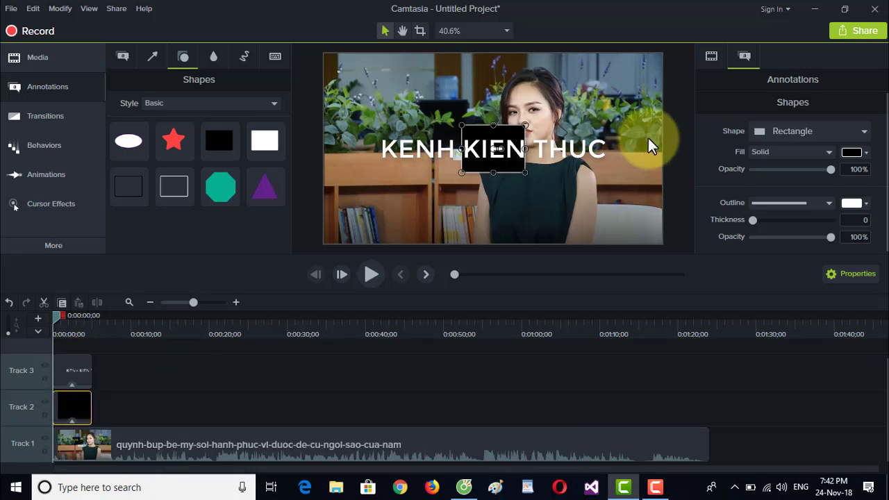
Stretch the black rectangle on all four sides to cover the whole video frame and preview the opening seconds
drag(525, 148, 662, 148)
drag(562, 126, 562, 54)
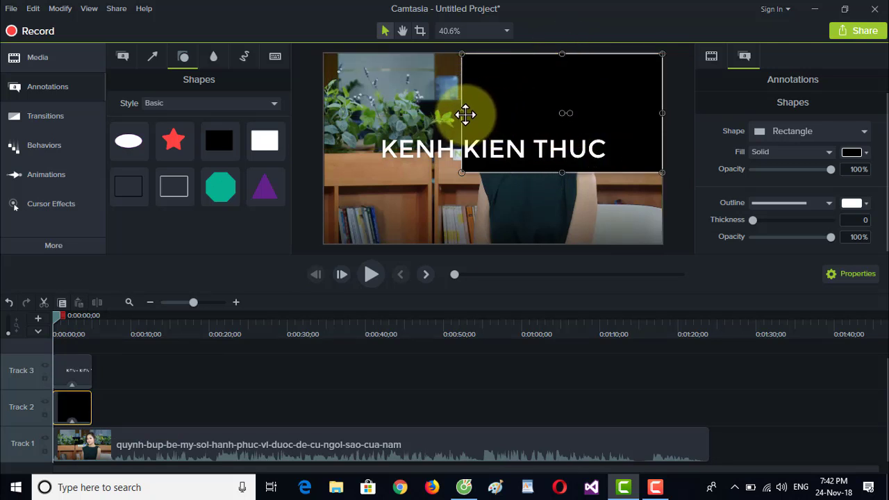
drag(462, 113, 323, 113)
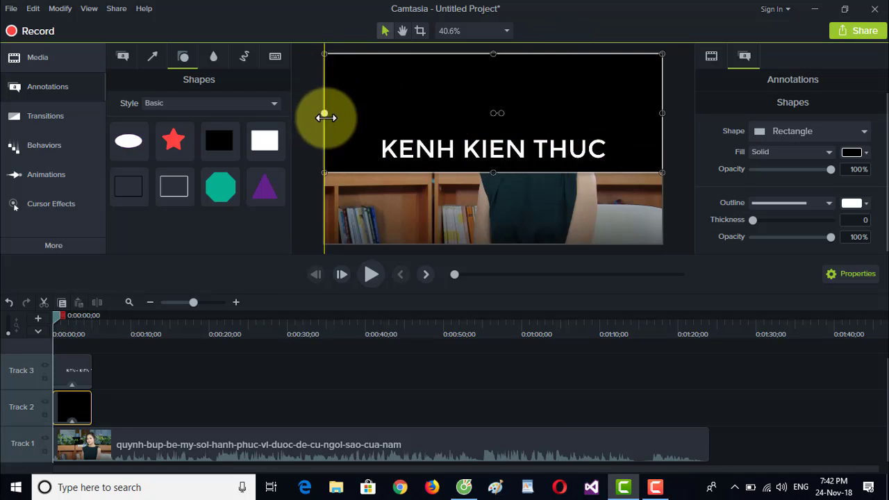
drag(491, 173, 493, 243)
click(192, 399)
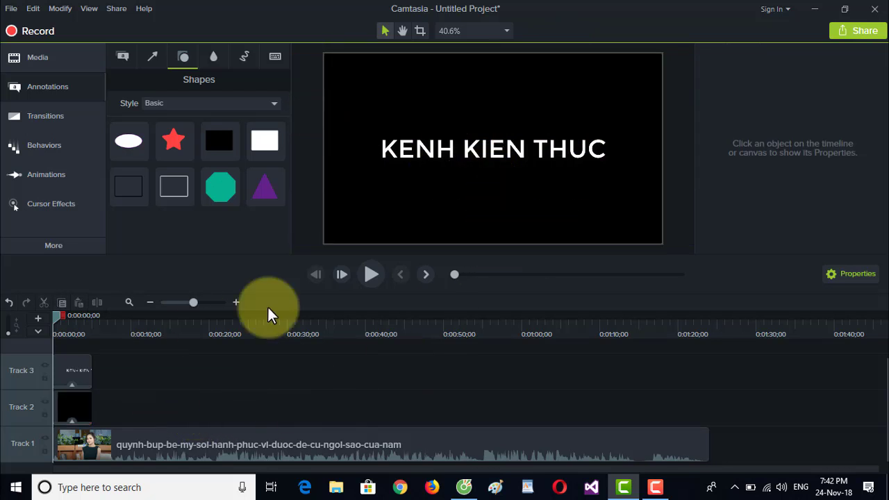
click(372, 275)
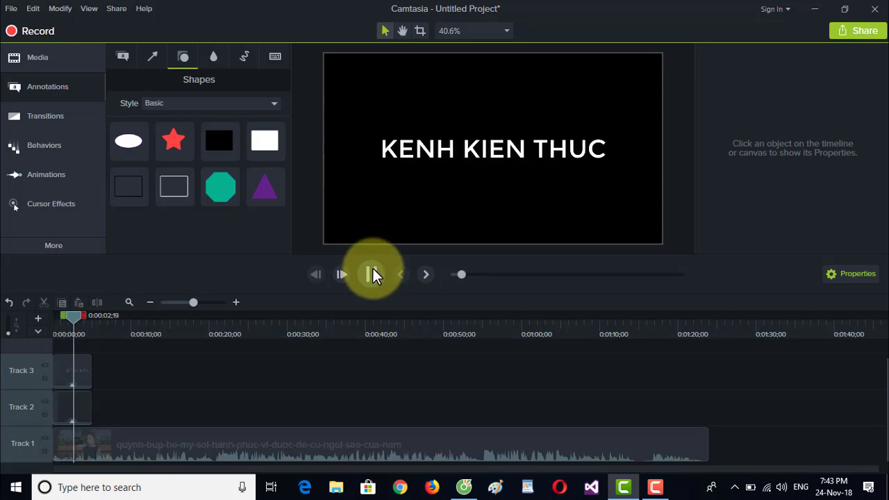
click(371, 275)
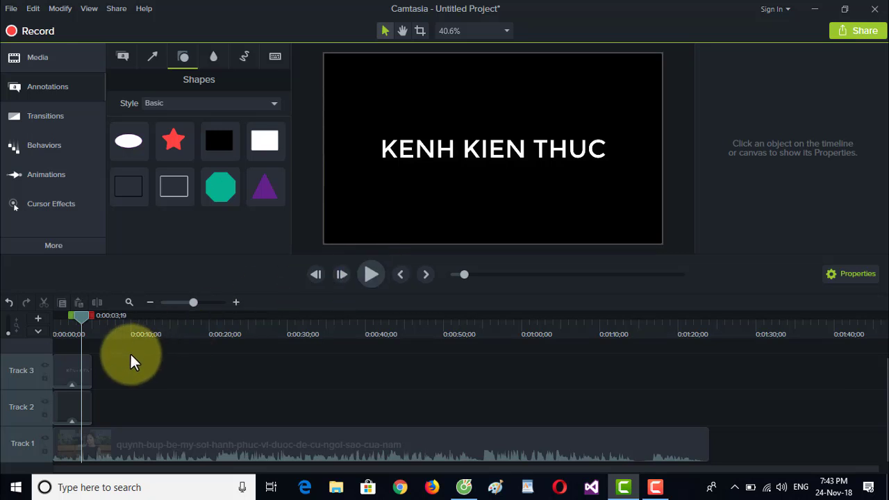
Set the opacity of the black rectangle callout on Track 2 to 60% in its visual properties
click(73, 401)
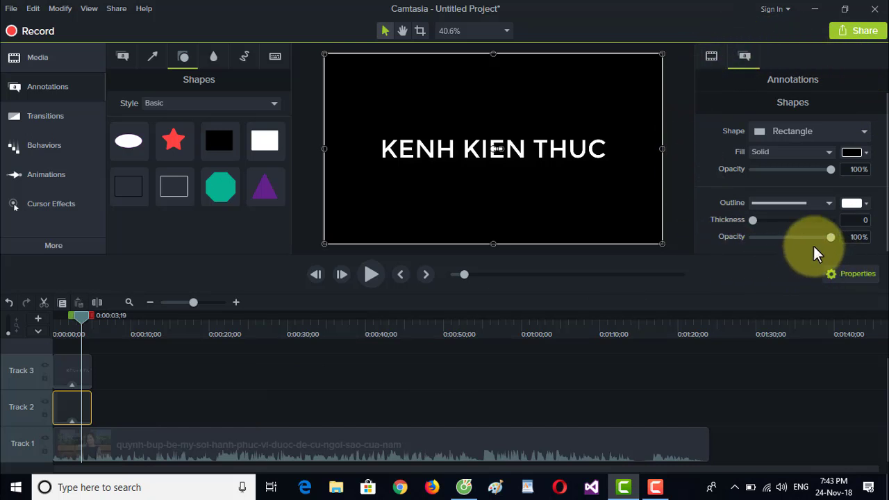
click(710, 57)
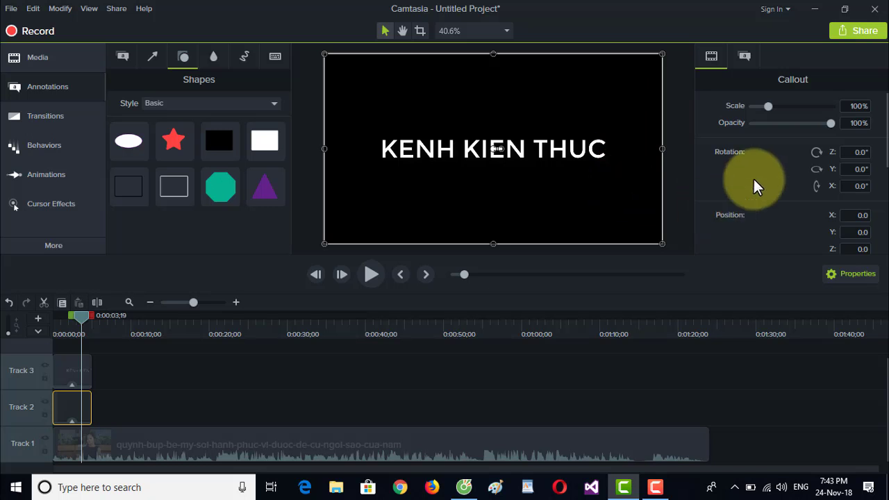
drag(832, 123, 799, 124)
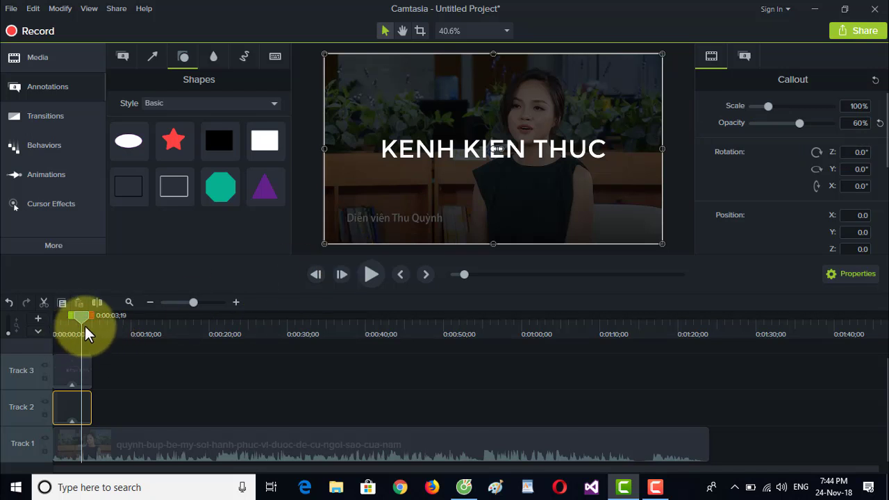
Play the opening from the start and scrub past the end of the overlay to compare the footage with and without it
drag(84, 326, 50, 329)
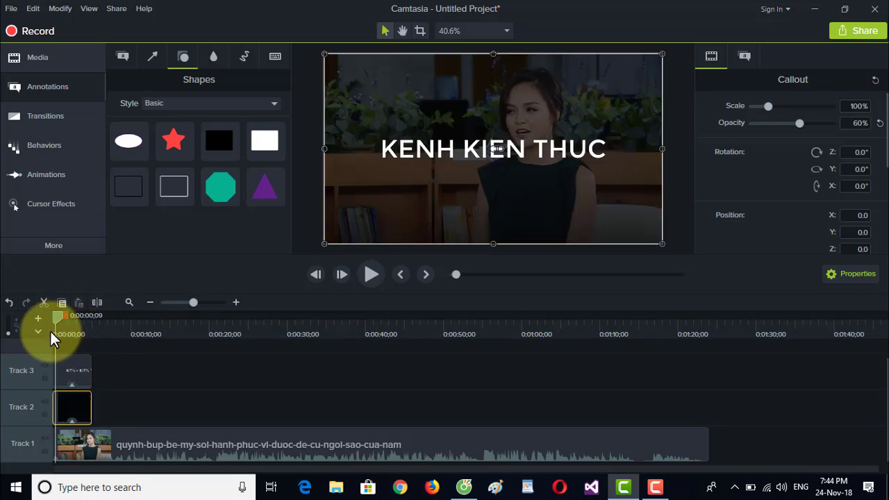
click(374, 273)
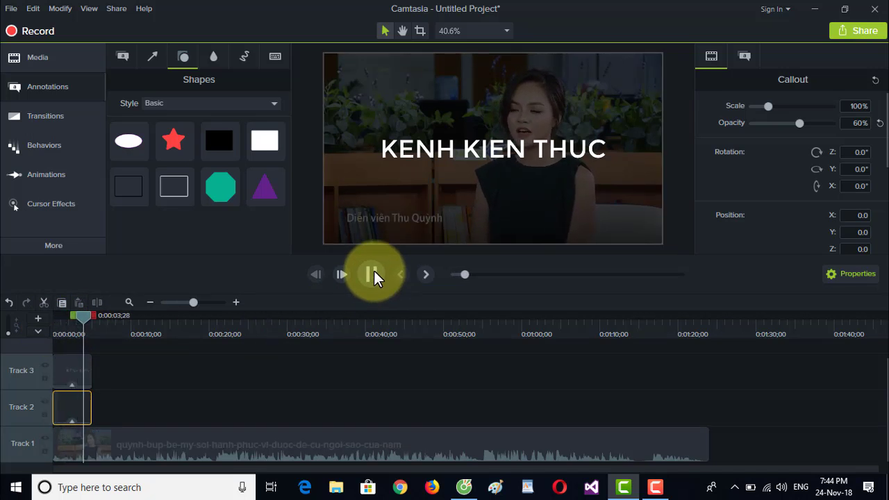
click(372, 271)
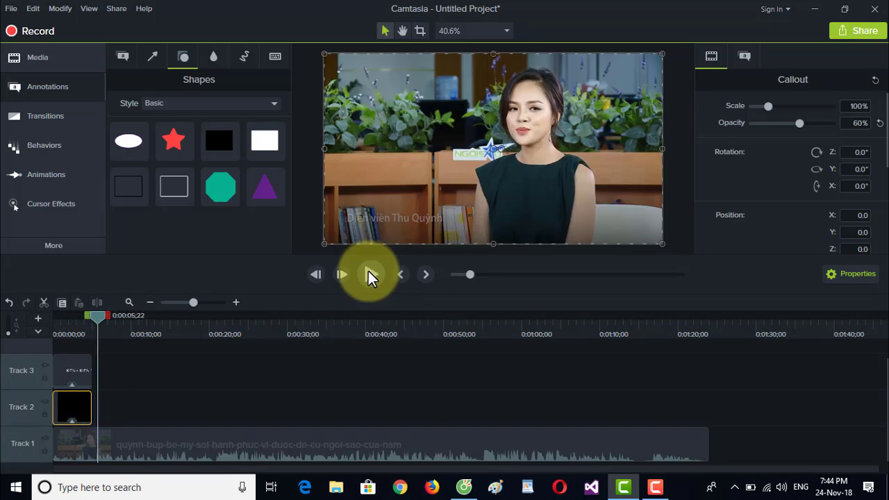
mouse_move(99, 318)
mouse_down()
mouse_move(80, 323)
mouse_move(80, 314)
mouse_move(107, 320)
mouse_up()
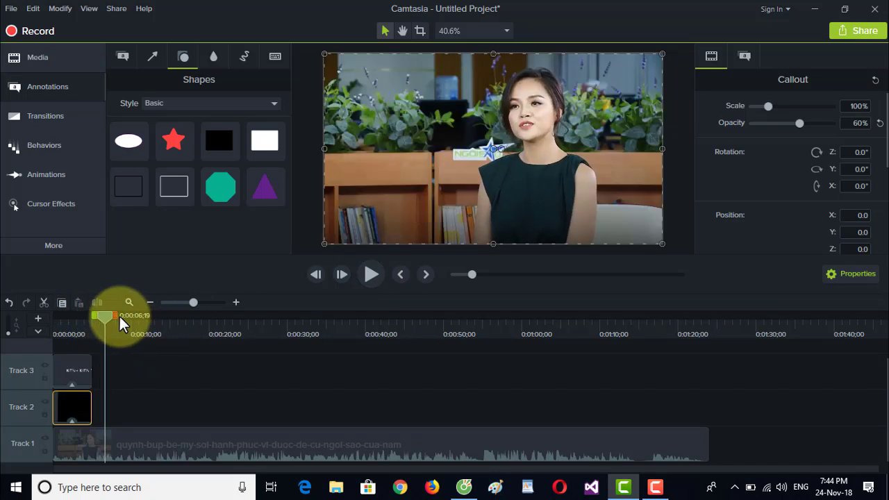
drag(106, 319, 73, 326)
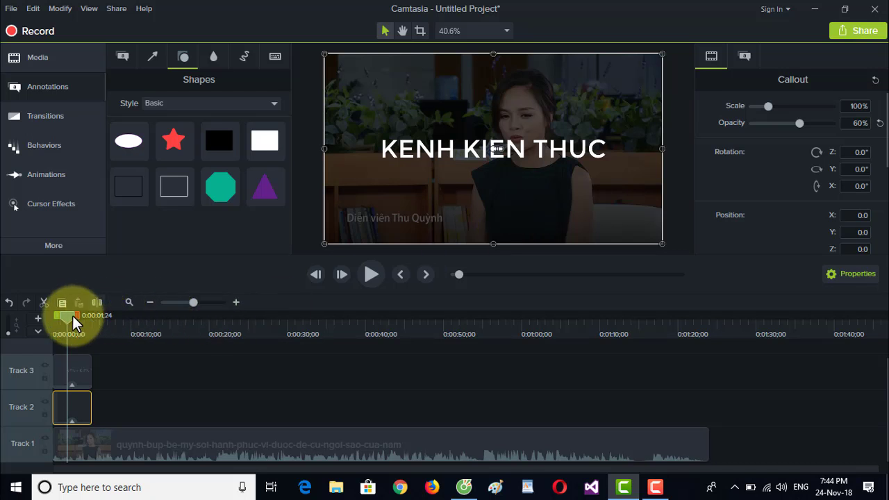
drag(70, 316, 240, 338)
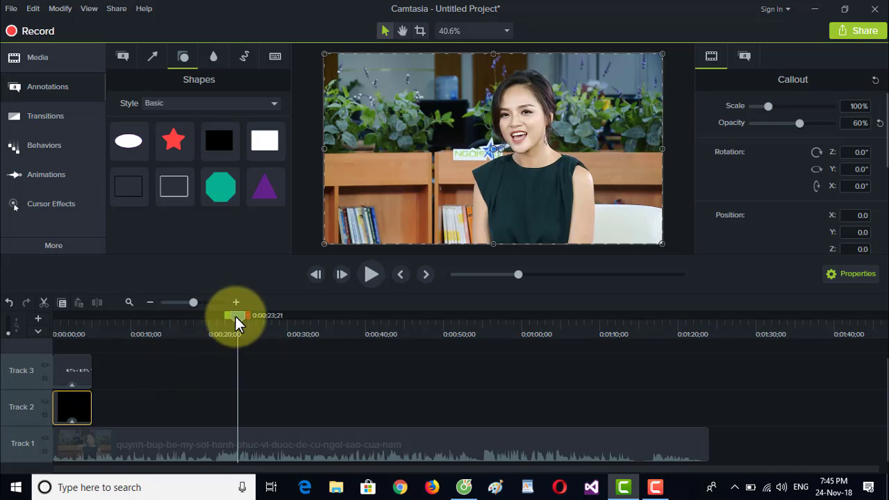
drag(229, 317, 64, 340)
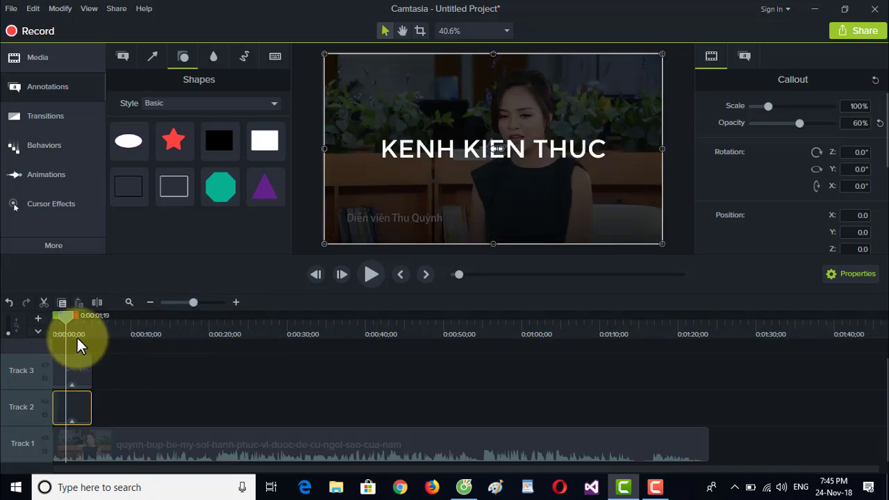
Select the overlay clip and the title clip in turn to inspect them, and move the playhead to about 3 seconds
click(104, 379)
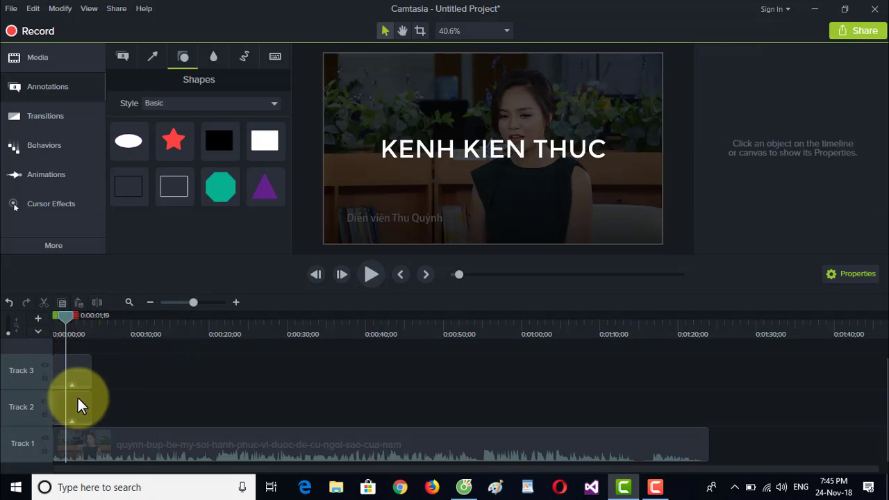
click(76, 402)
click(76, 364)
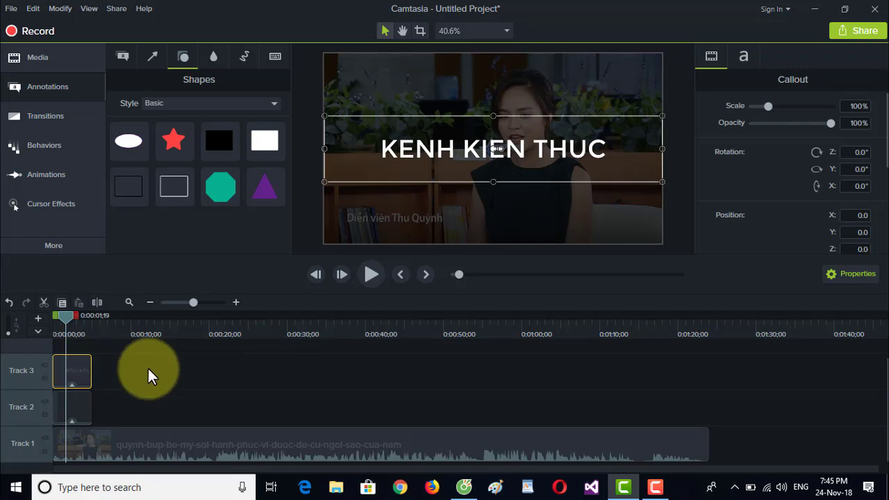
drag(68, 318, 79, 323)
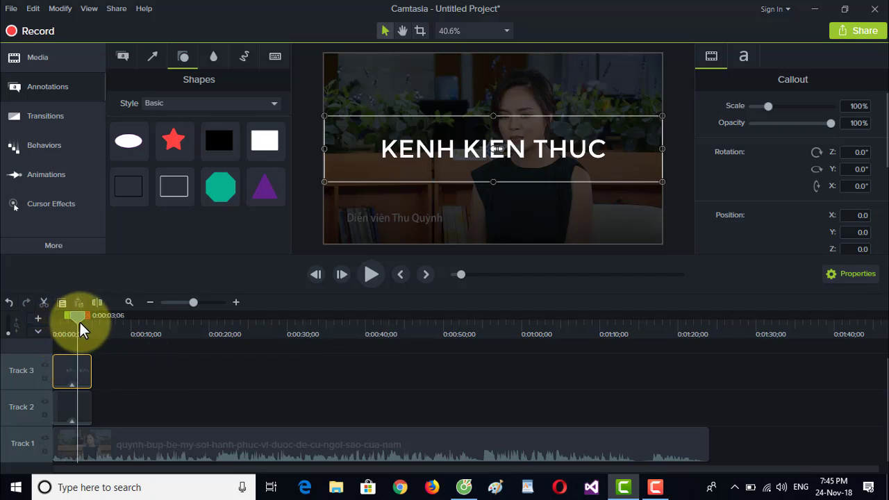